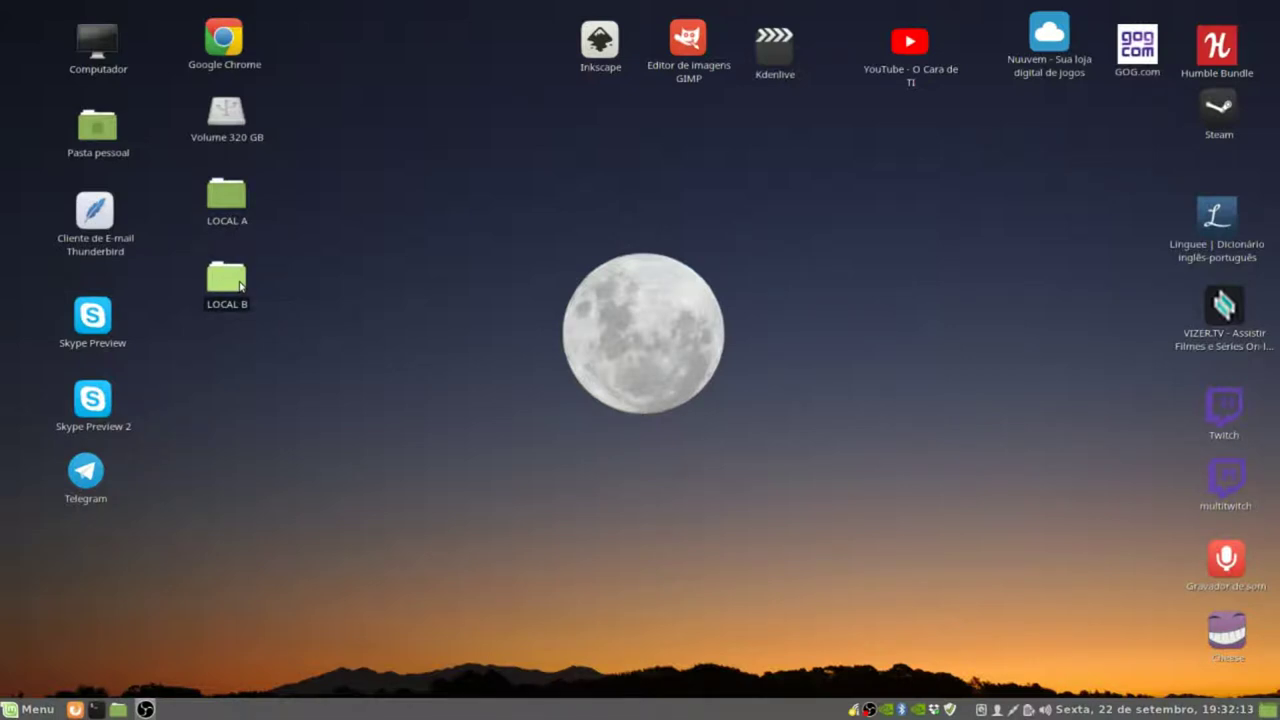
# Open the desktop folders LOCAL A and LOCAL B in separate windows and bring LOCAL A to the front
pyautogui.doubleClick(240, 222)
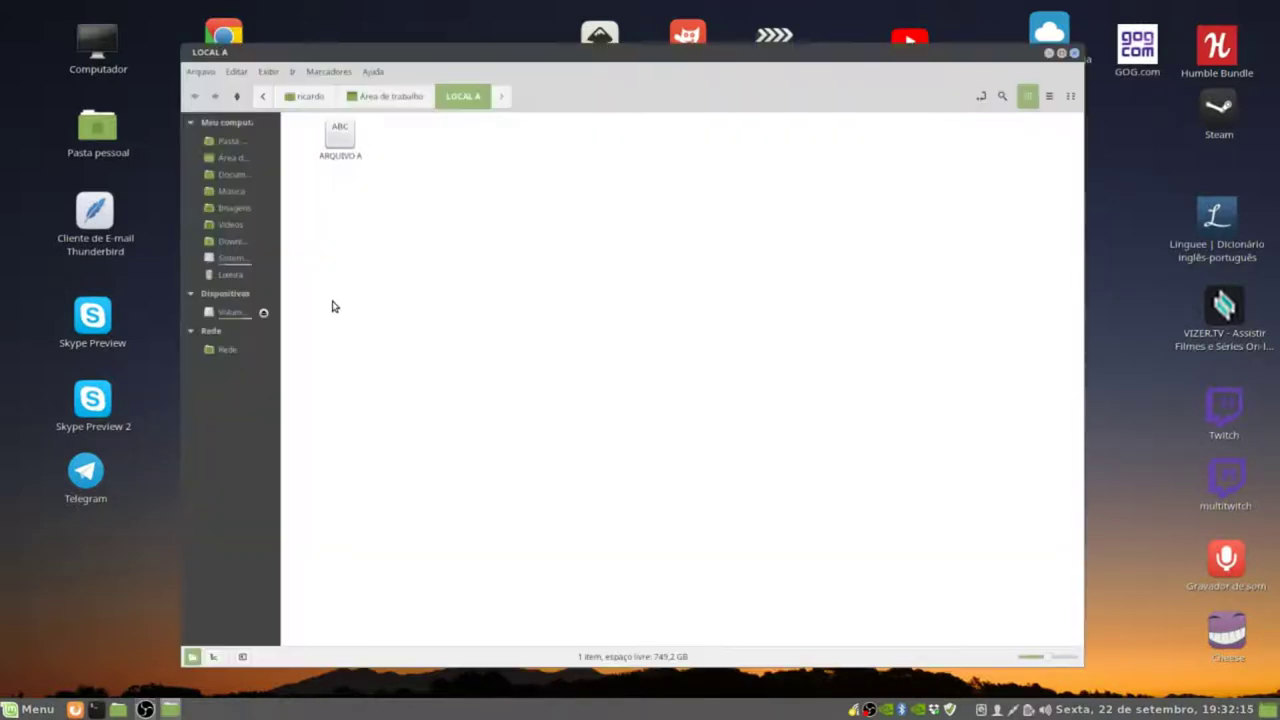
pyautogui.click(171, 709)
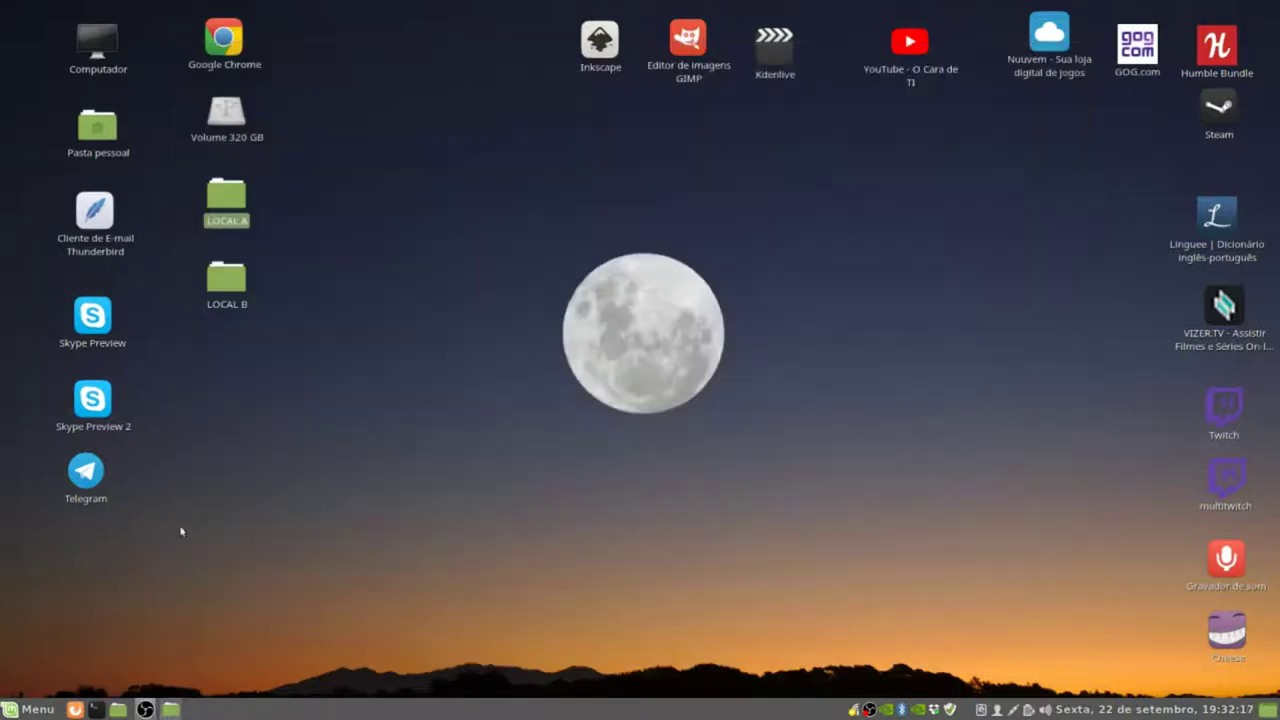
pyautogui.doubleClick(220, 287)
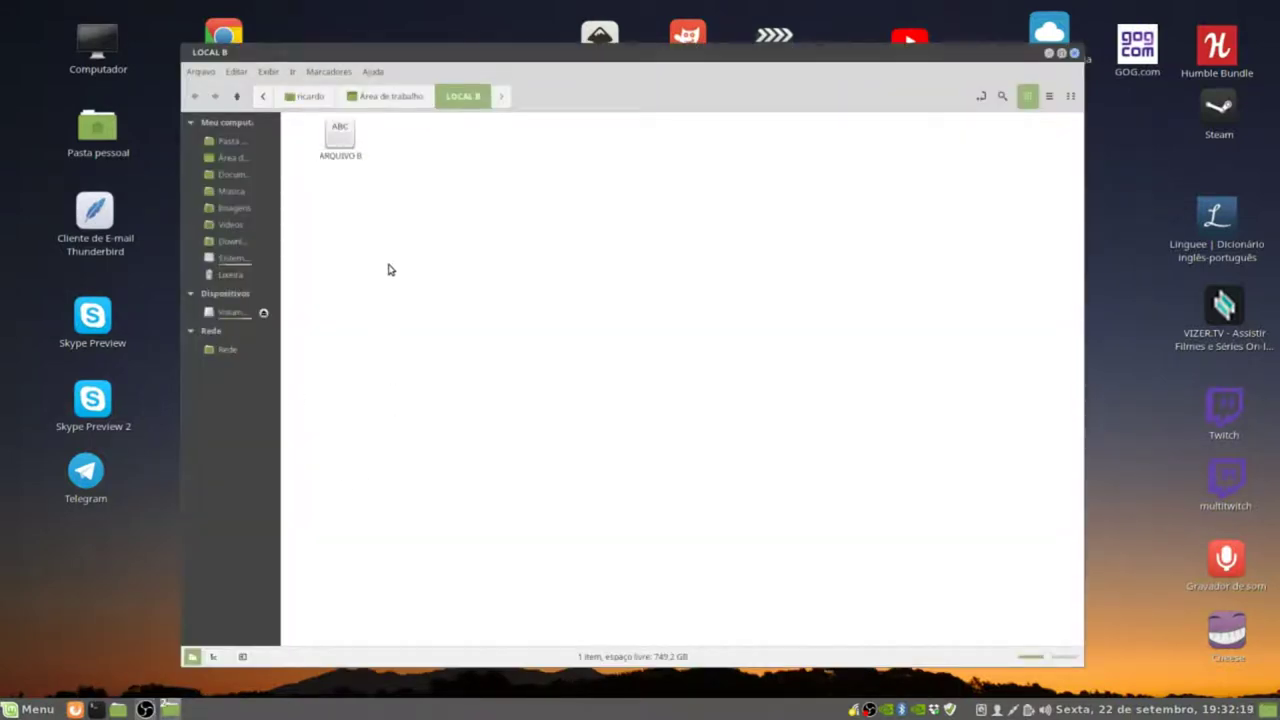
pyautogui.moveTo(176, 711)
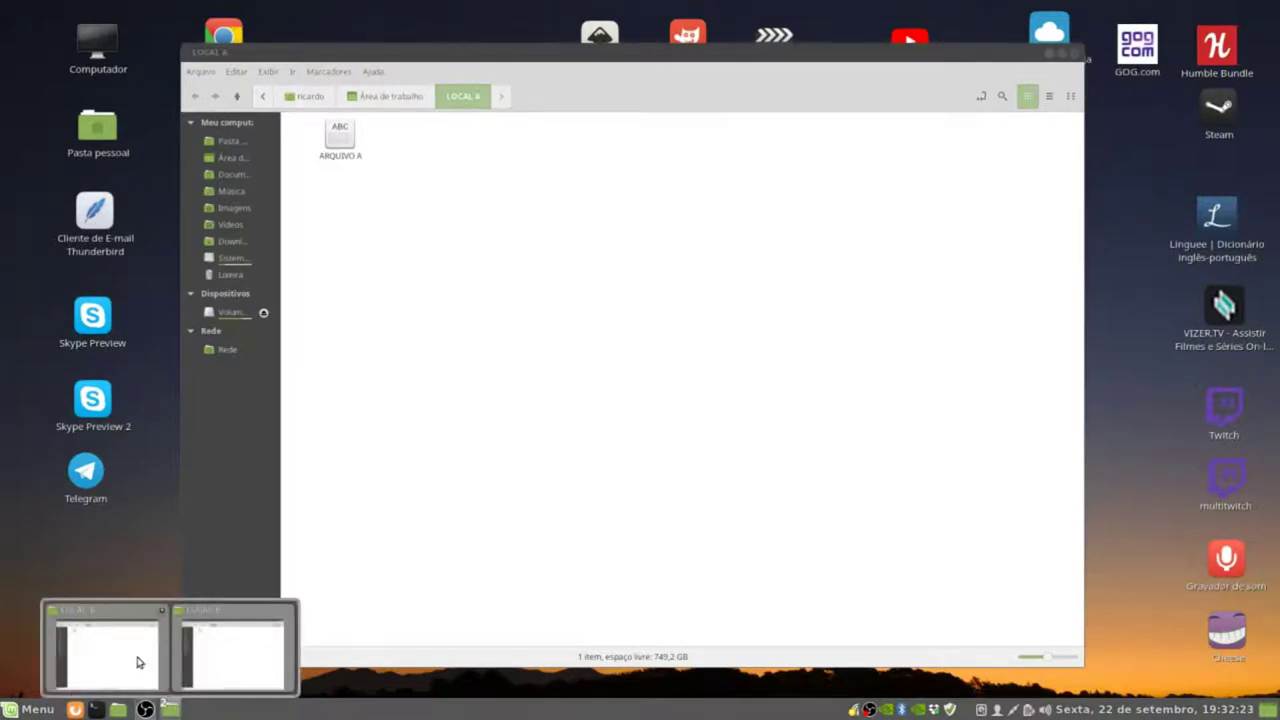
pyautogui.click(139, 662)
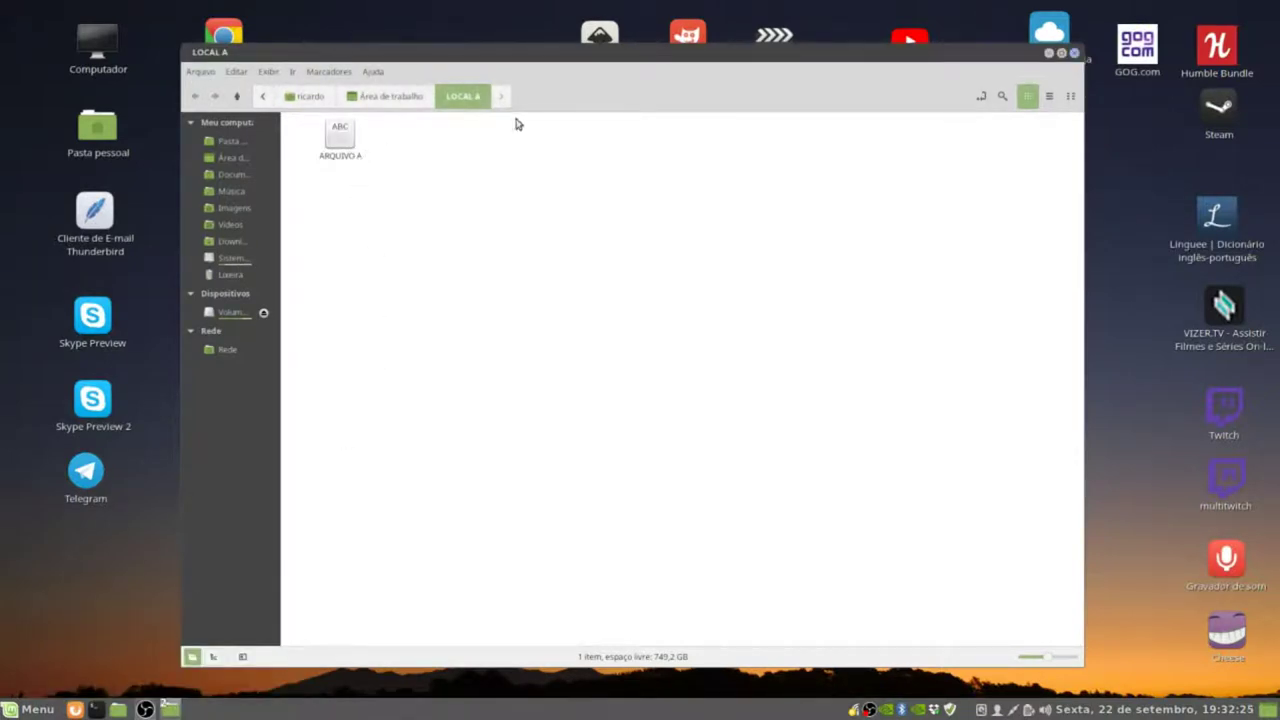
# Narrow both folder windows and arrange them side by side, with LOCAL A to the left of LOCAL B
pyautogui.moveTo(806, 58); pyautogui.dragTo(692, 60)
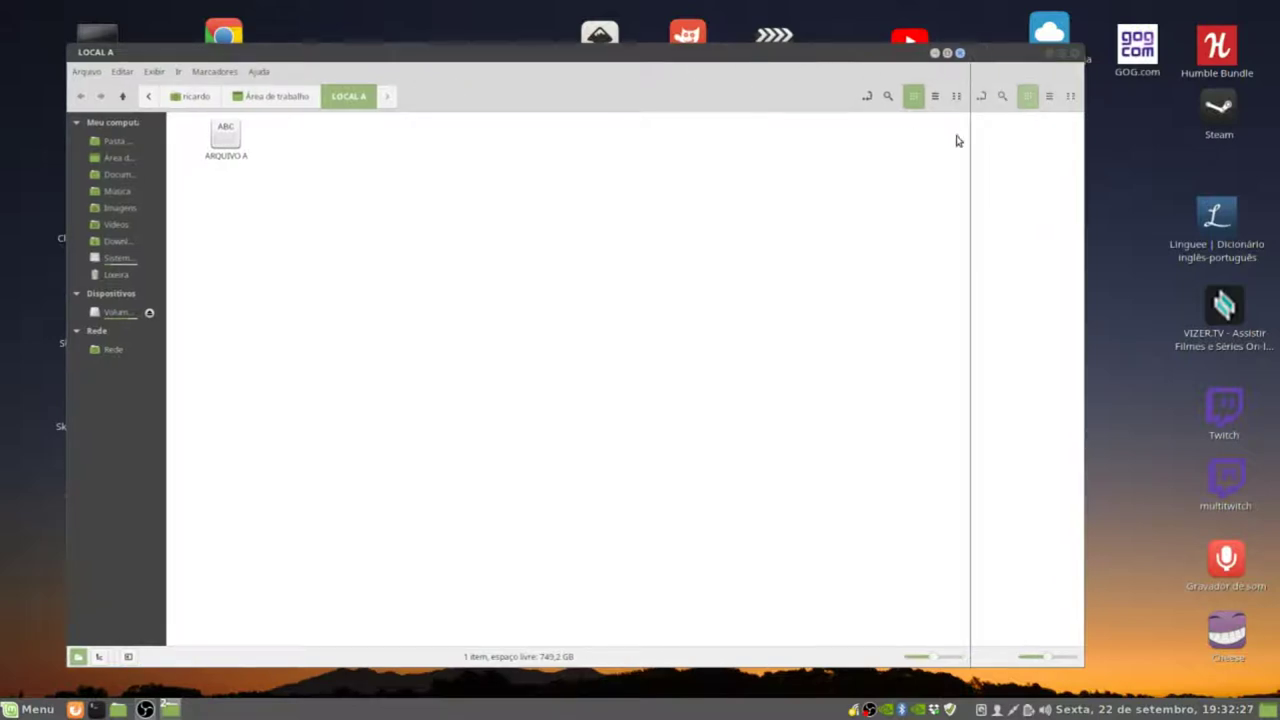
pyautogui.moveTo(994, 52); pyautogui.dragTo(1115, 68)
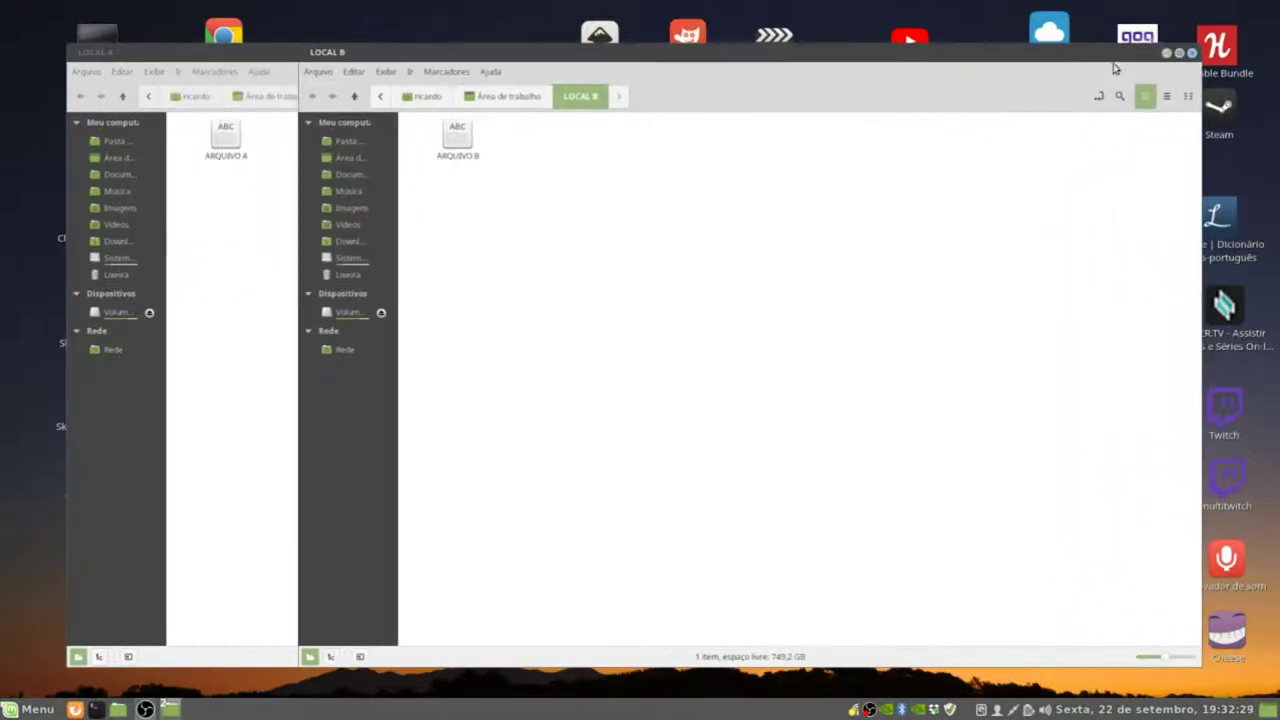
pyautogui.moveTo(1196, 157); pyautogui.dragTo(916, 168)
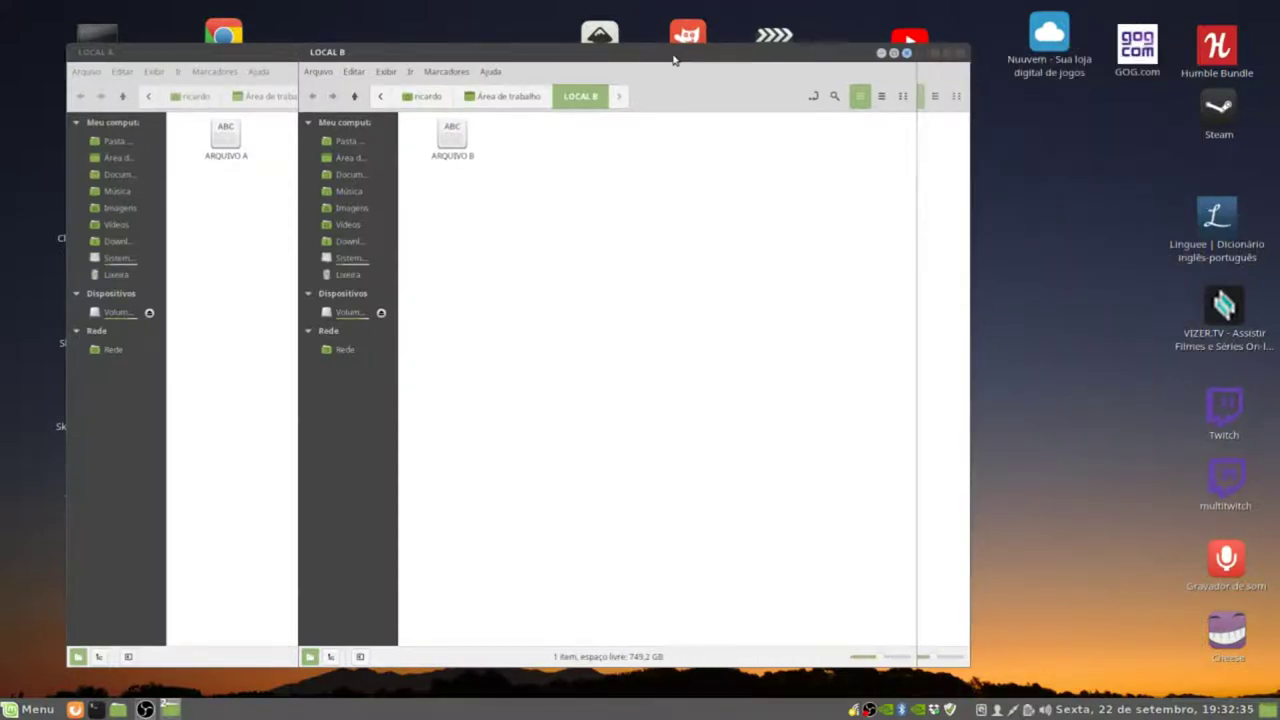
pyautogui.moveTo(674, 60); pyautogui.dragTo(920, 51)
pyautogui.click(608, 194)
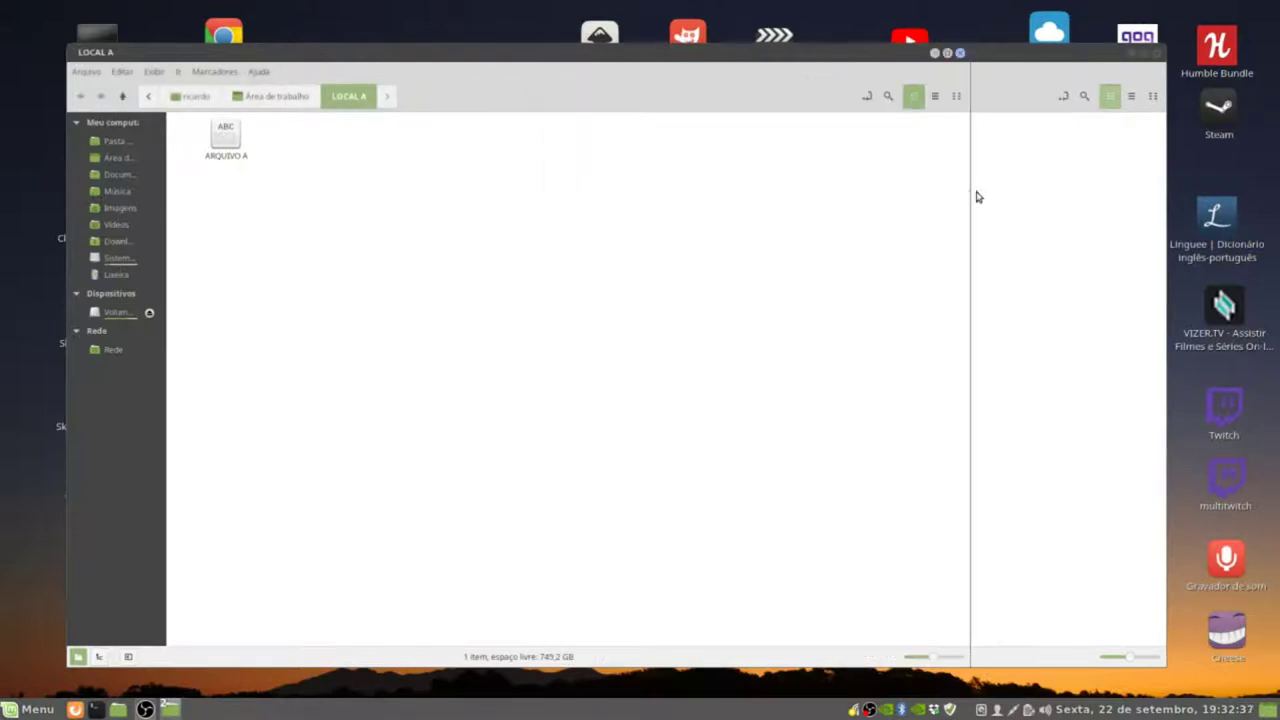
pyautogui.moveTo(969, 192); pyautogui.dragTo(603, 200)
pyautogui.click(822, 52)
pyautogui.moveTo(820, 52); pyautogui.dragTo(894, 46)
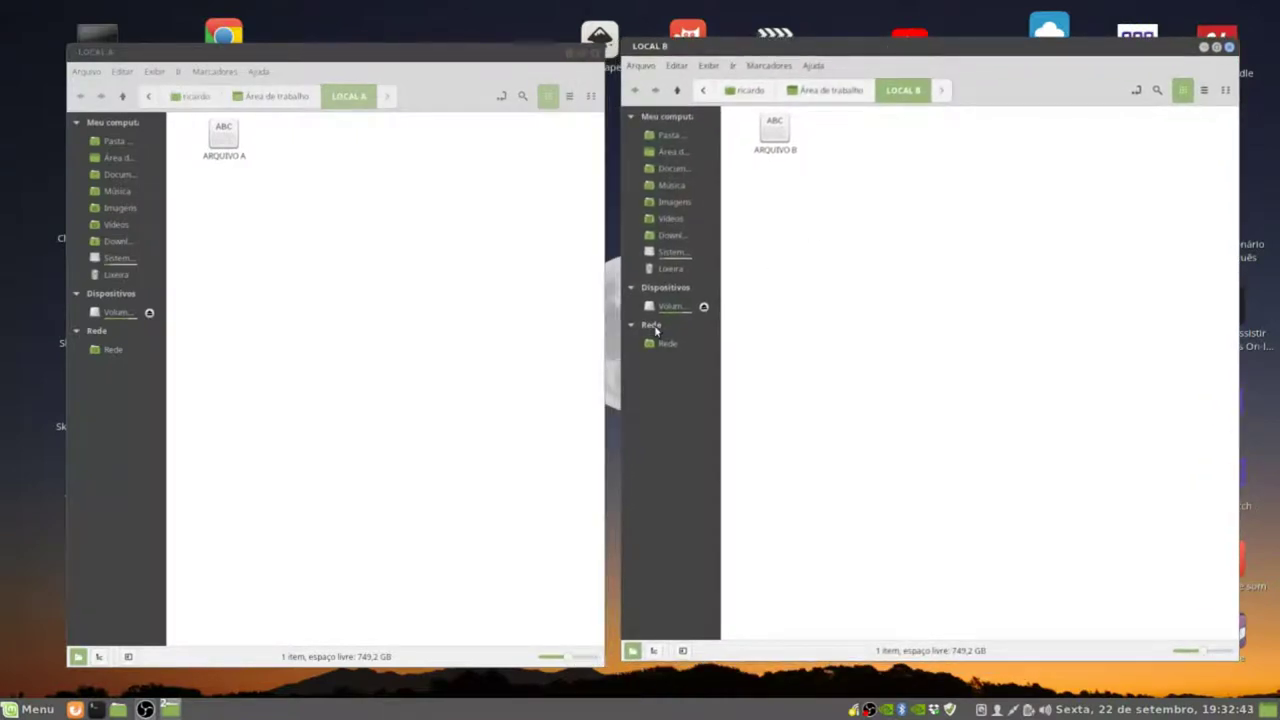
# Copy all the contents of LOCAL A, the file ARQUIVO A, into the LOCAL B folder
pyautogui.click(440, 302)
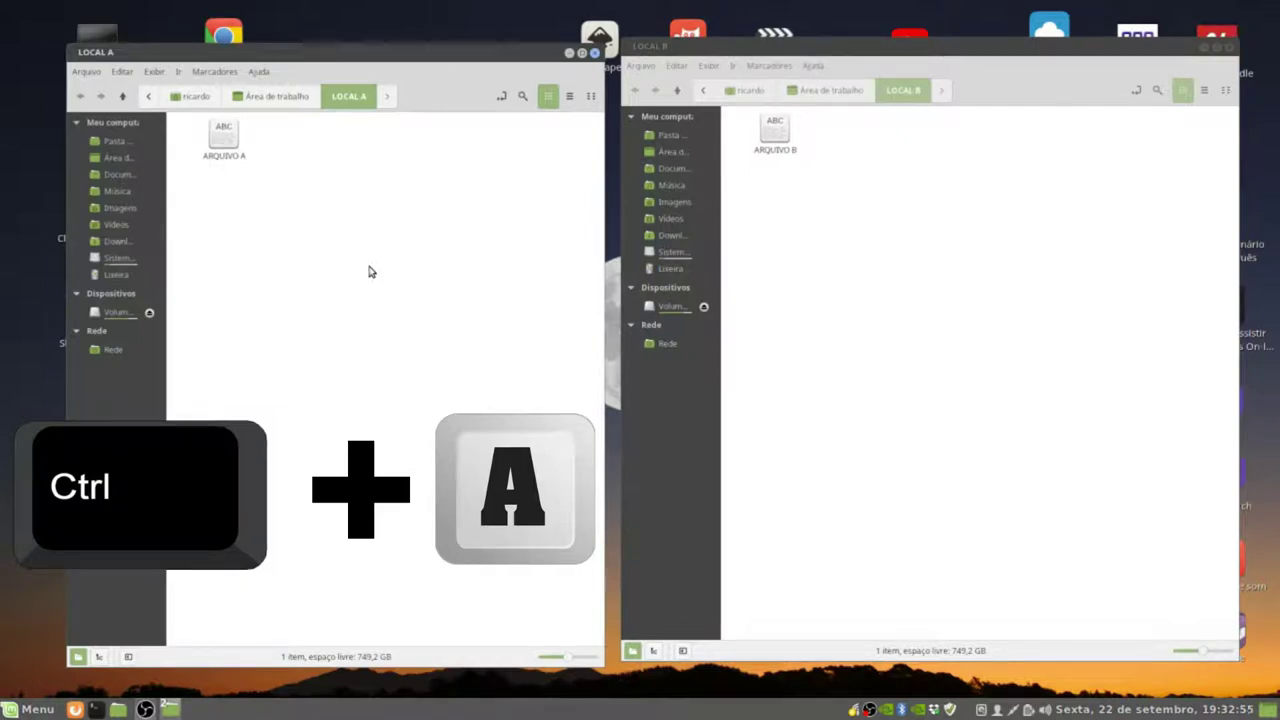
pyautogui.hotkey('ctrl', 'a')
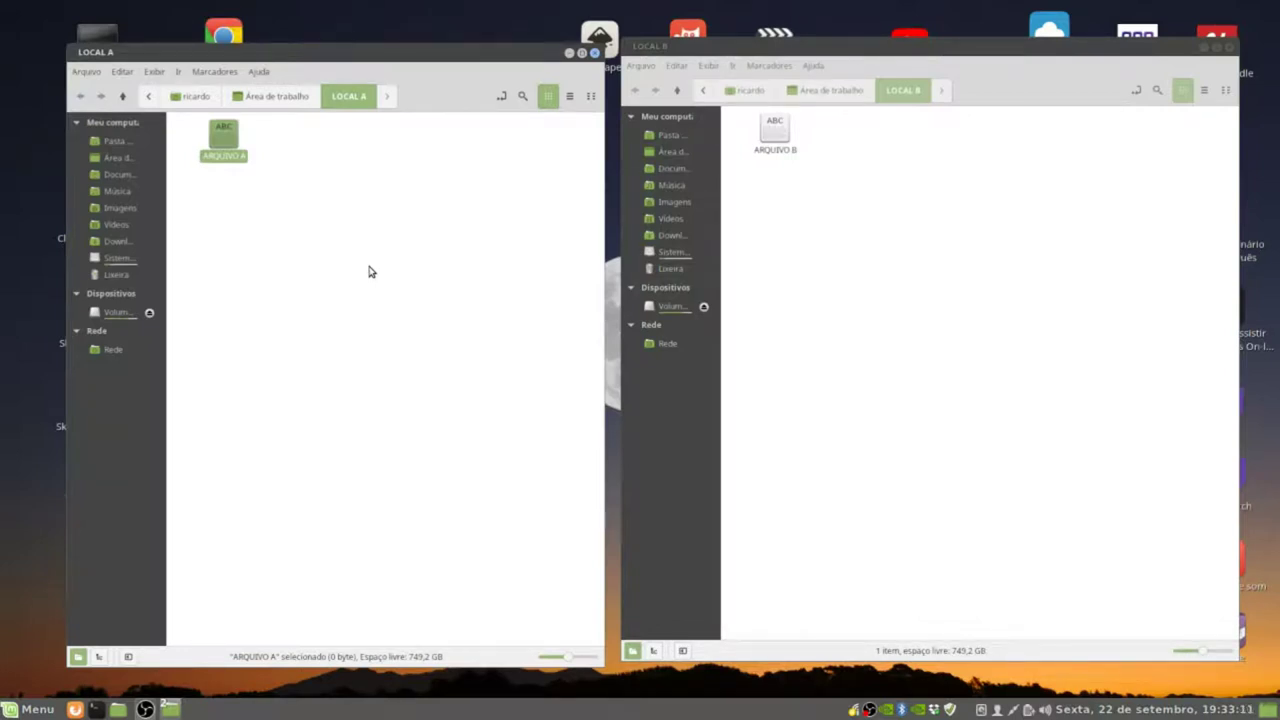
pyautogui.hotkey('ctrl', 'c')
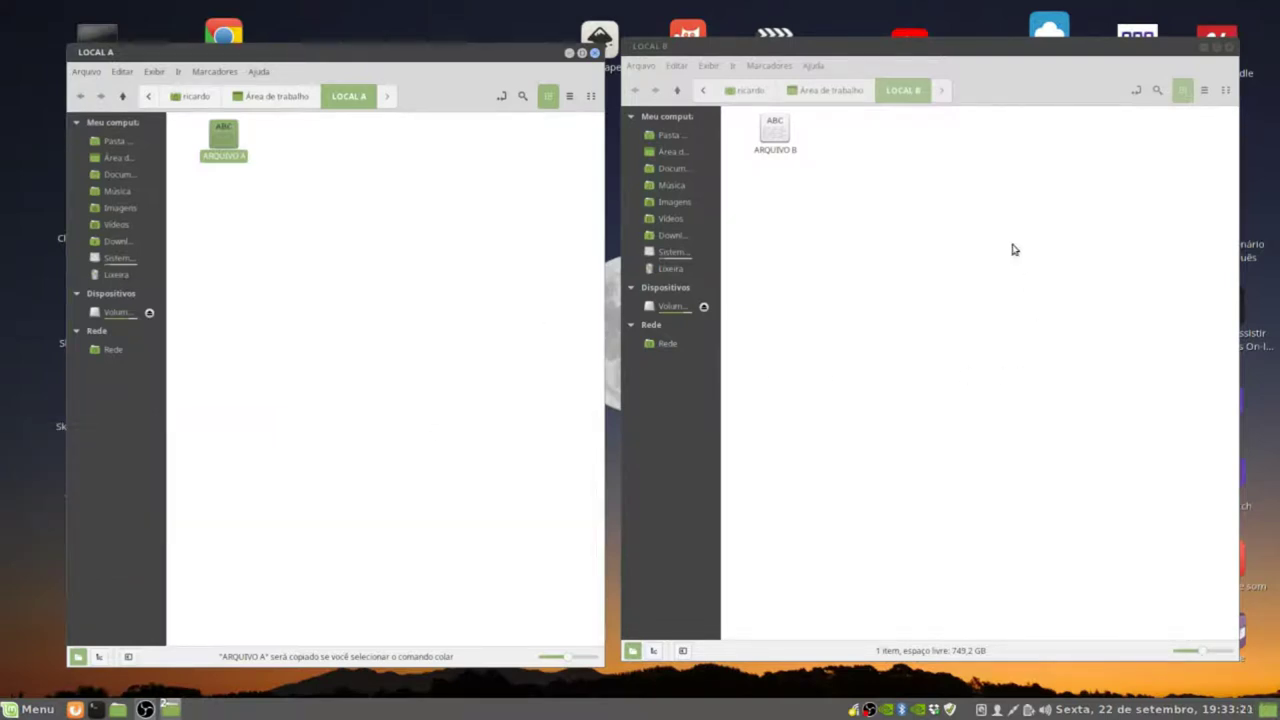
pyautogui.click(937, 248)
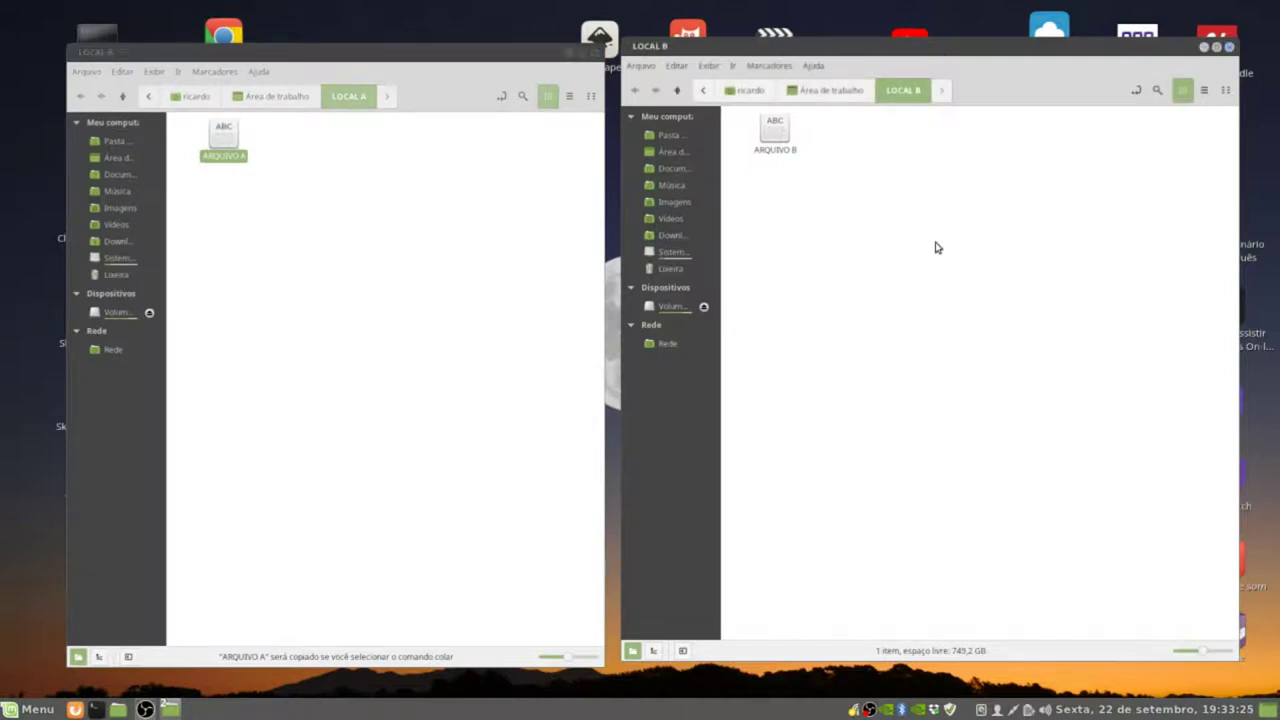
pyautogui.hotkey('ctrl', 'v')
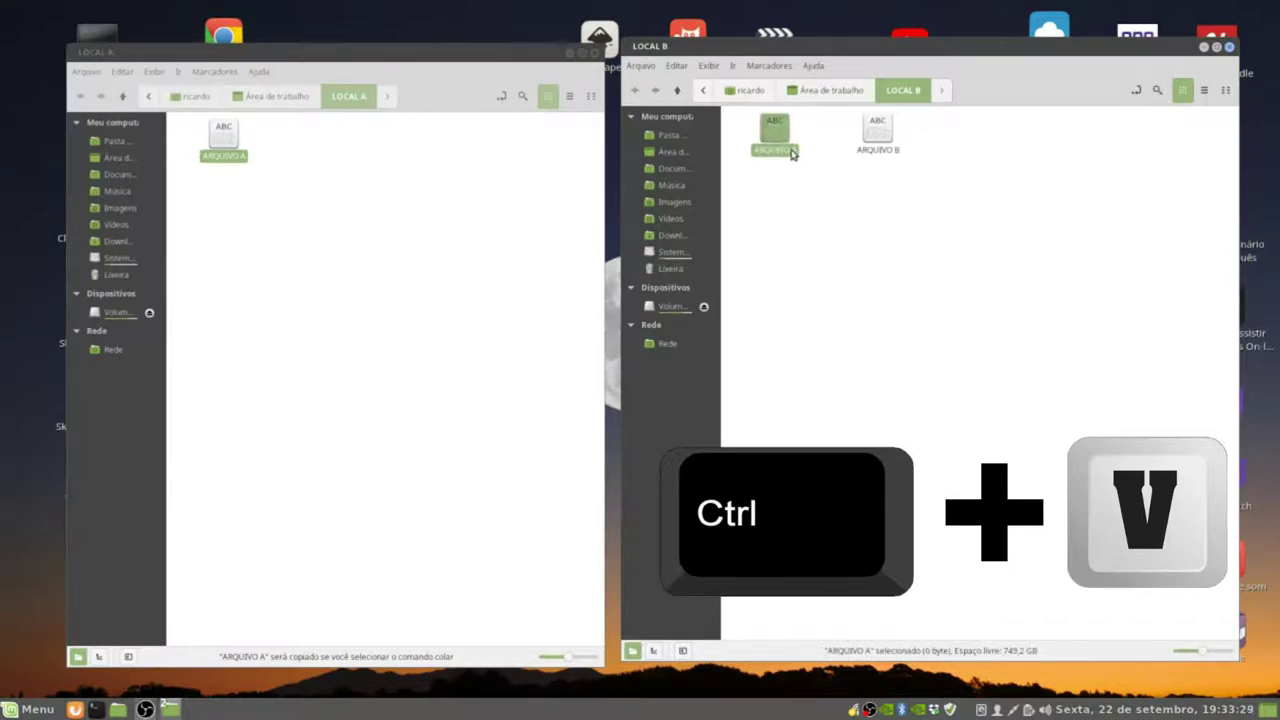
pyautogui.click(829, 290)
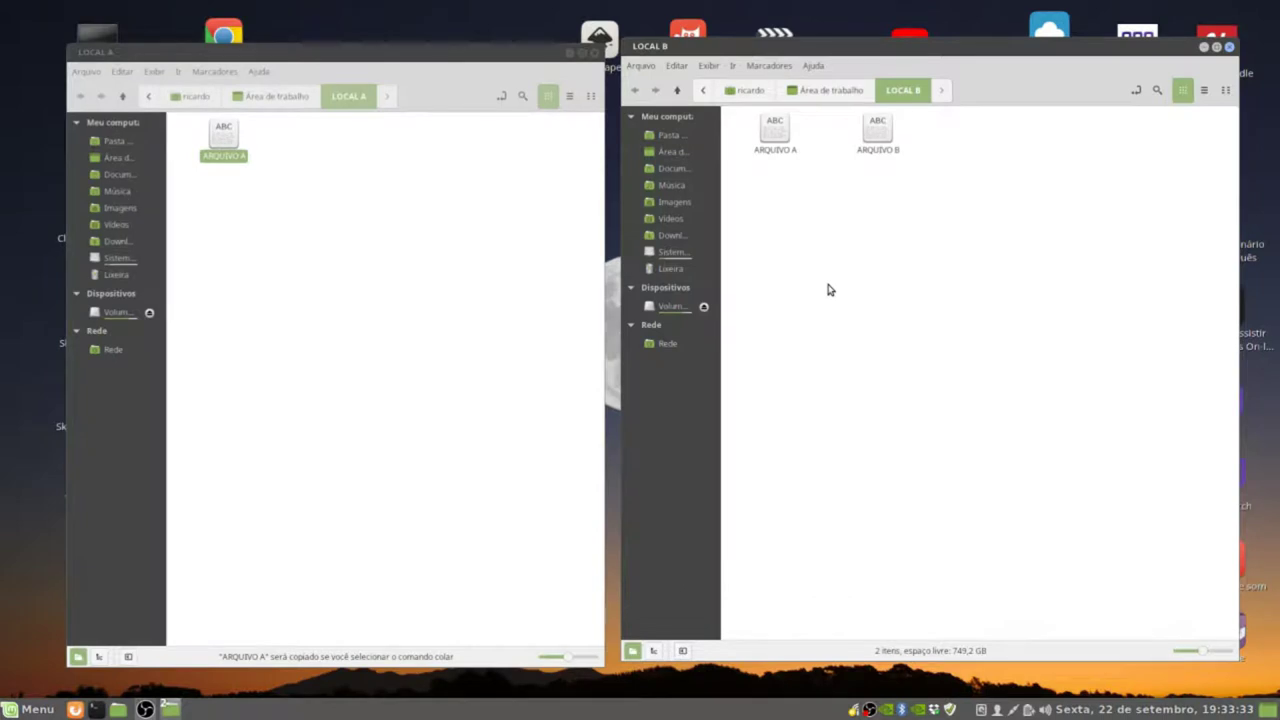
# Create a new empty document named ARQUIVO A1 in the LOCAL A folder
pyautogui.click(343, 305)
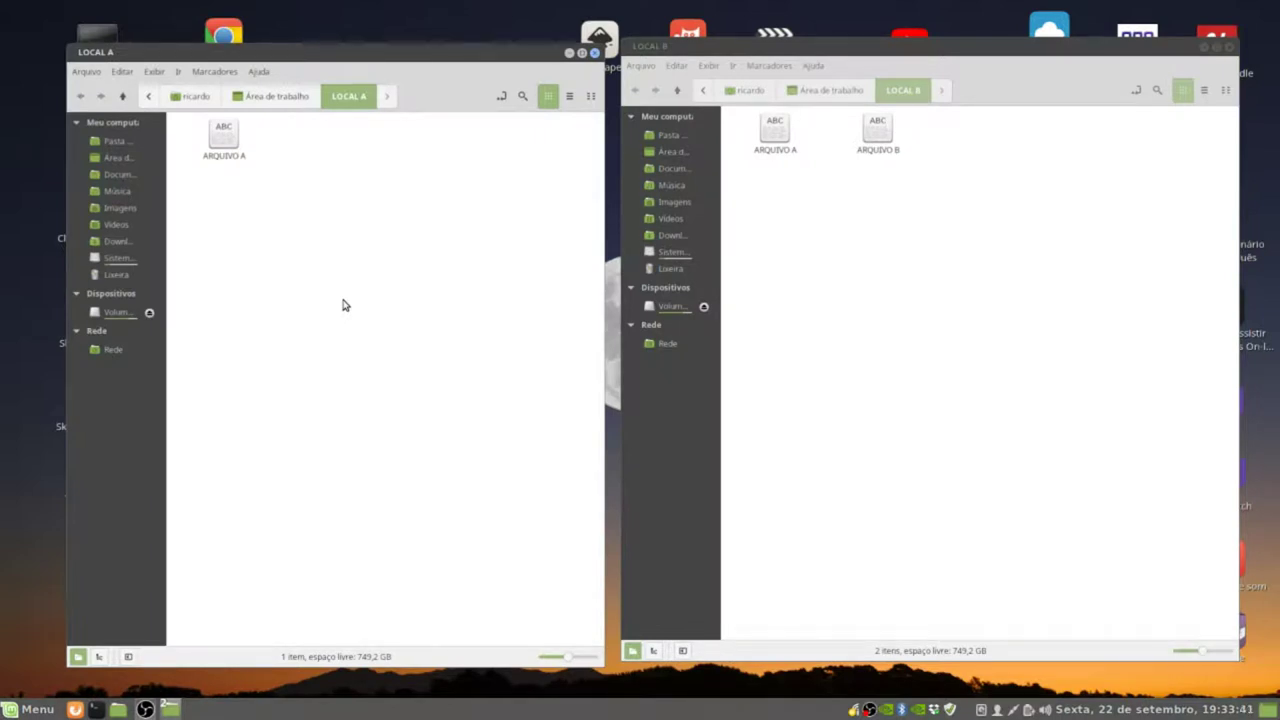
pyautogui.rightClick(298, 212)
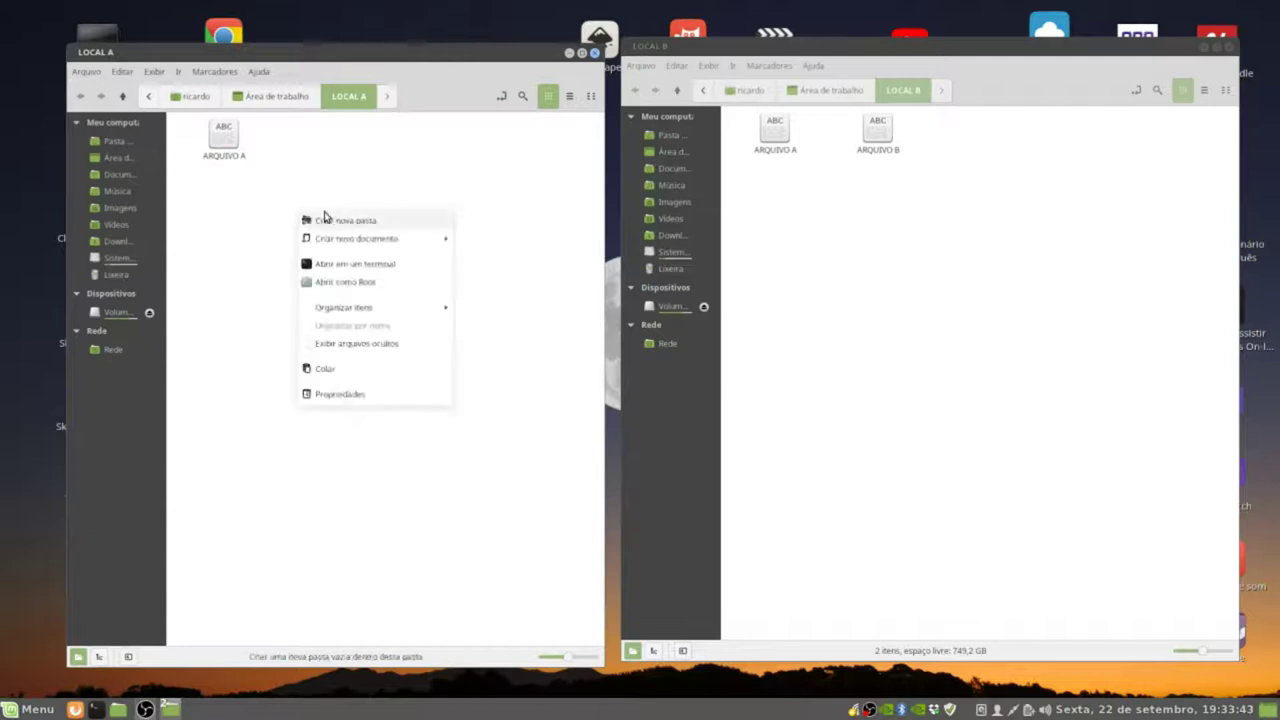
pyautogui.moveTo(458, 240)
pyautogui.click(480, 262)
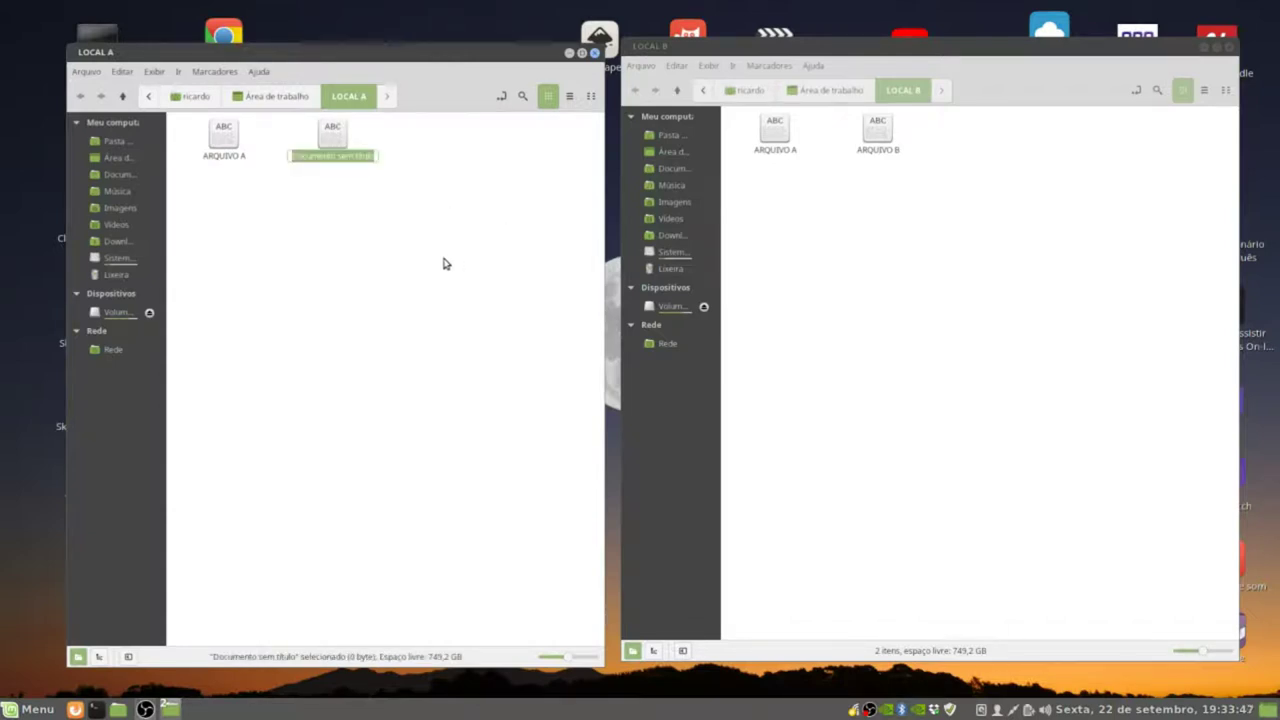
pyautogui.write('ARQUIV')
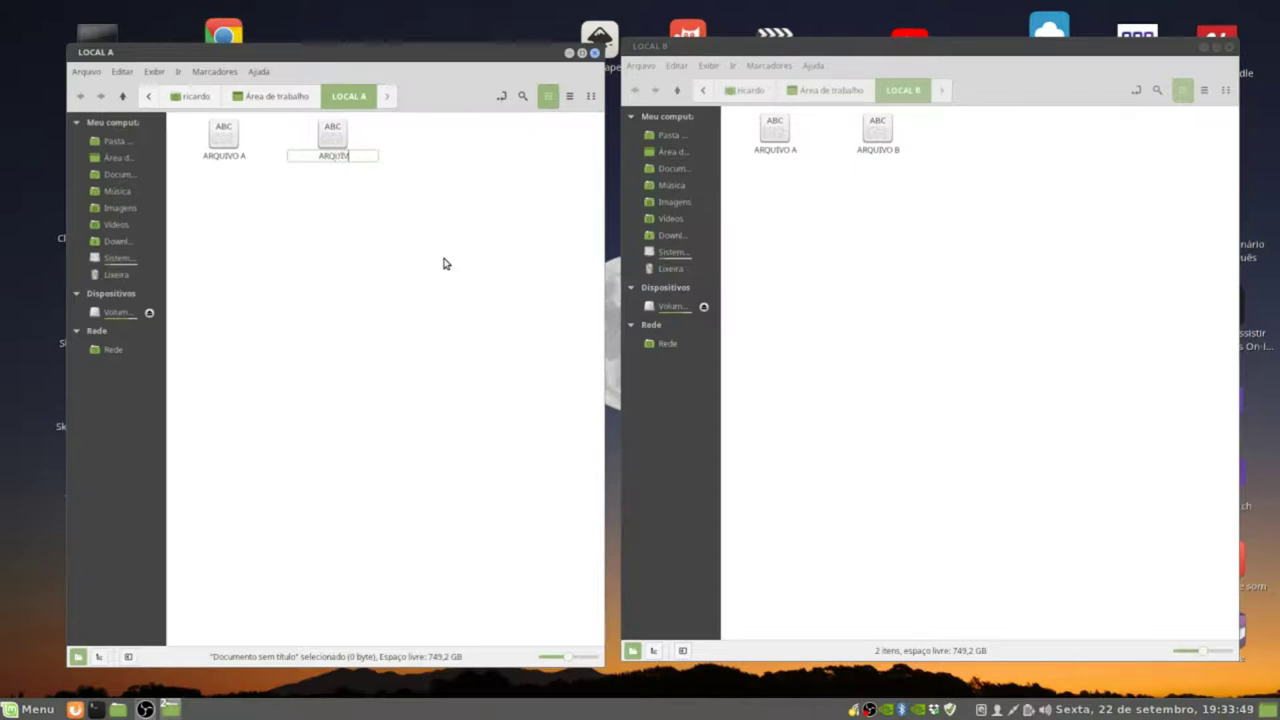
pyautogui.write('O A1')
pyautogui.press('Return')
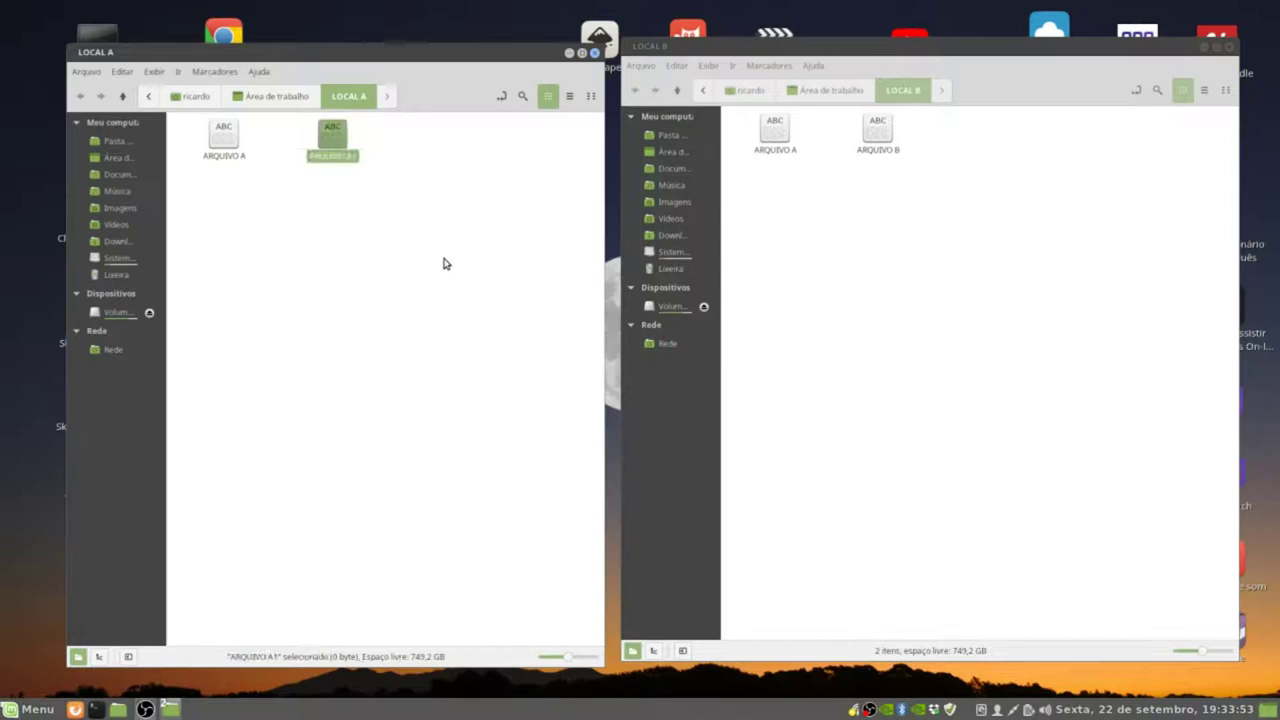
pyautogui.click(445, 263)
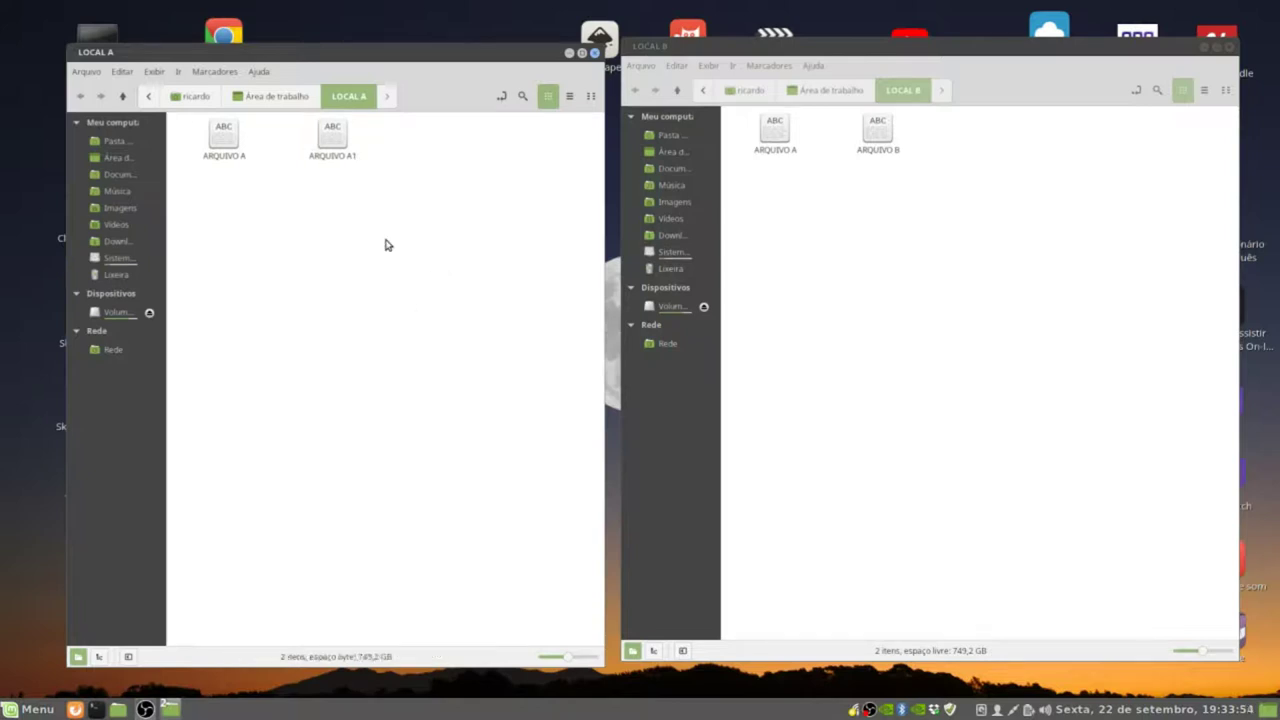
# Move the file ARQUIVO A1 from LOCAL A to LOCAL B by cutting and pasting it
pyautogui.click(337, 158)
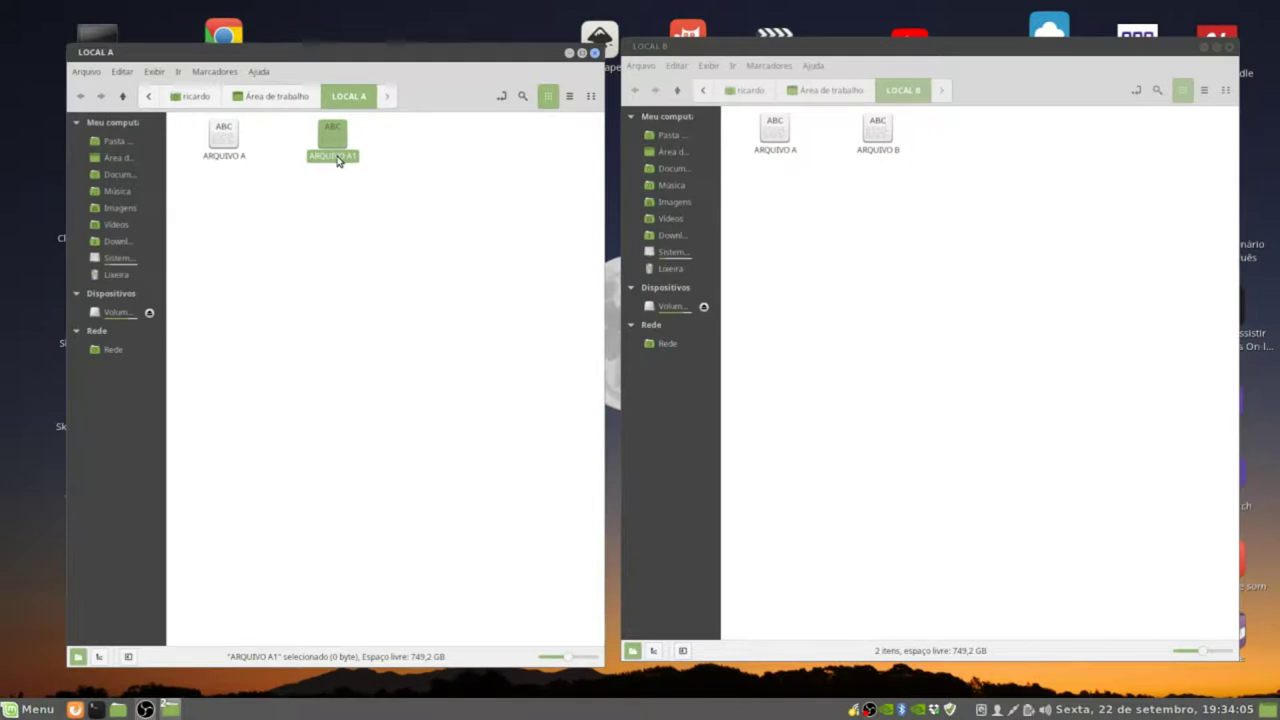
pyautogui.hotkey('ctrl', 'x')
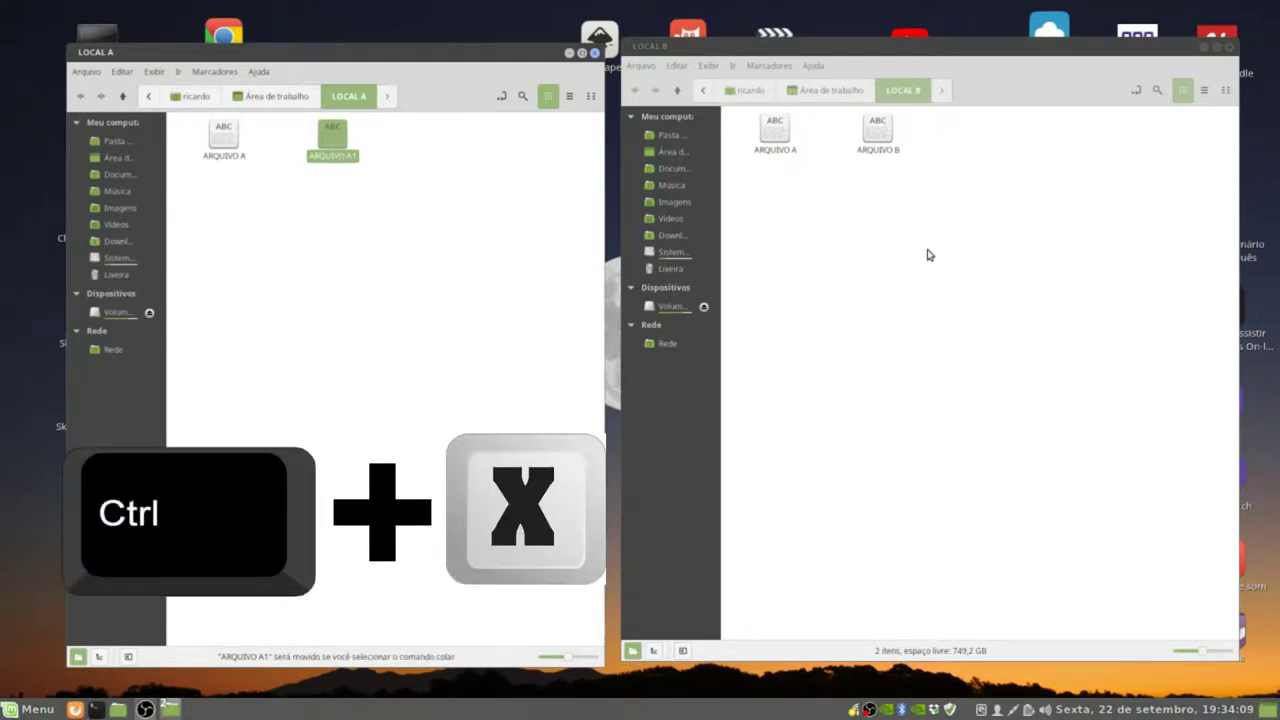
pyautogui.click(958, 242)
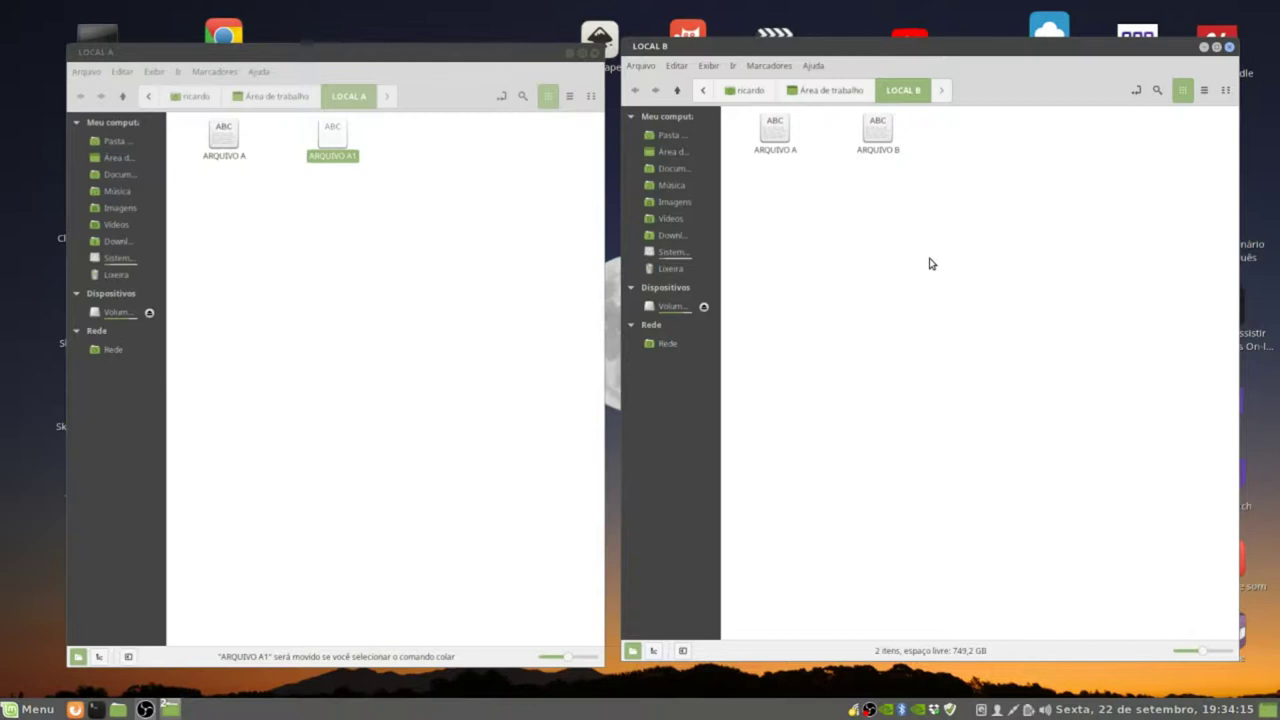
pyautogui.hotkey('ctrl', 'v')
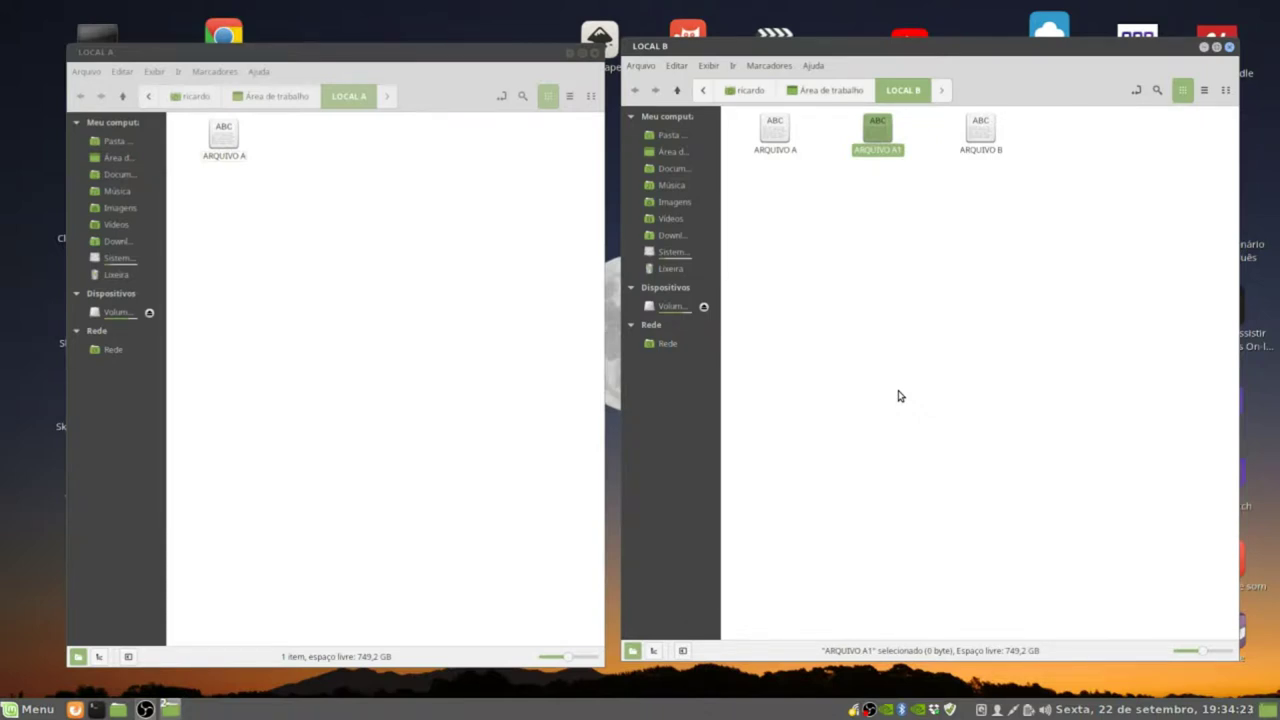
pyautogui.click(390, 322)
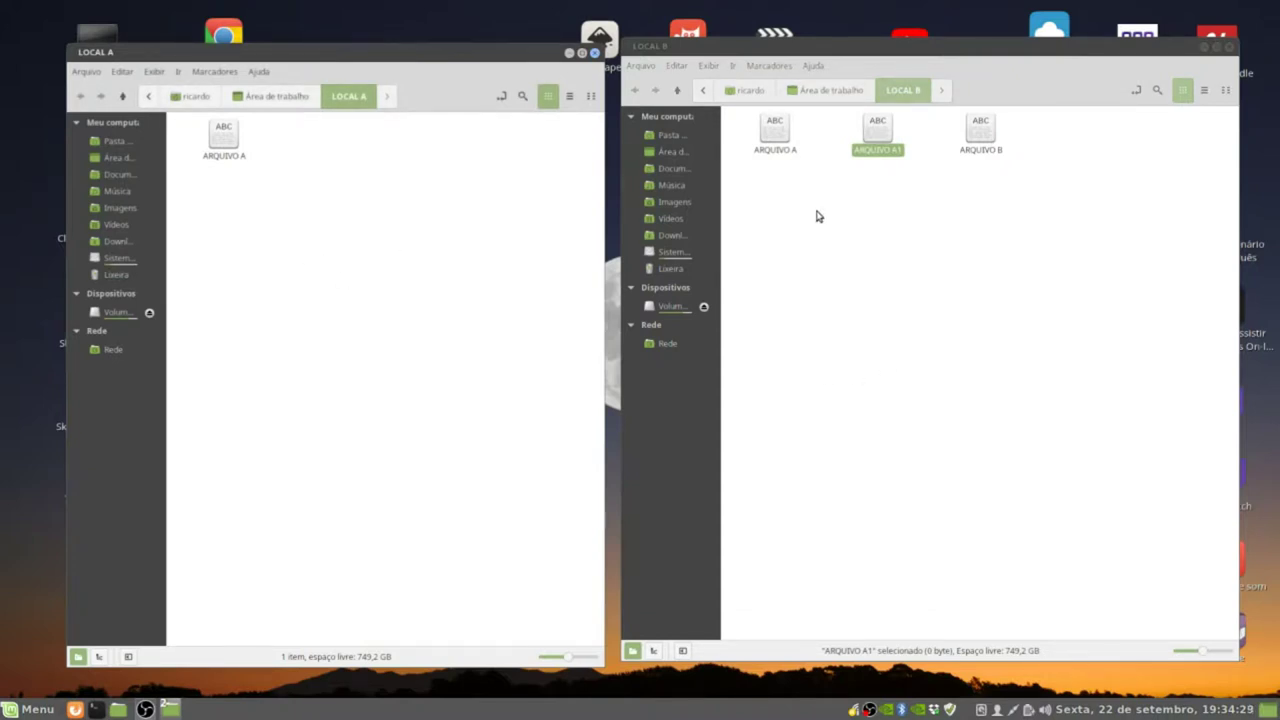
# Enter JWDBFIAHFBHIJFNIDFBDDKJAJFBDPFSAJ in LOCAL B's ARQUIVO A, undo all of the text and close the document
pyautogui.doubleClick(773, 132)
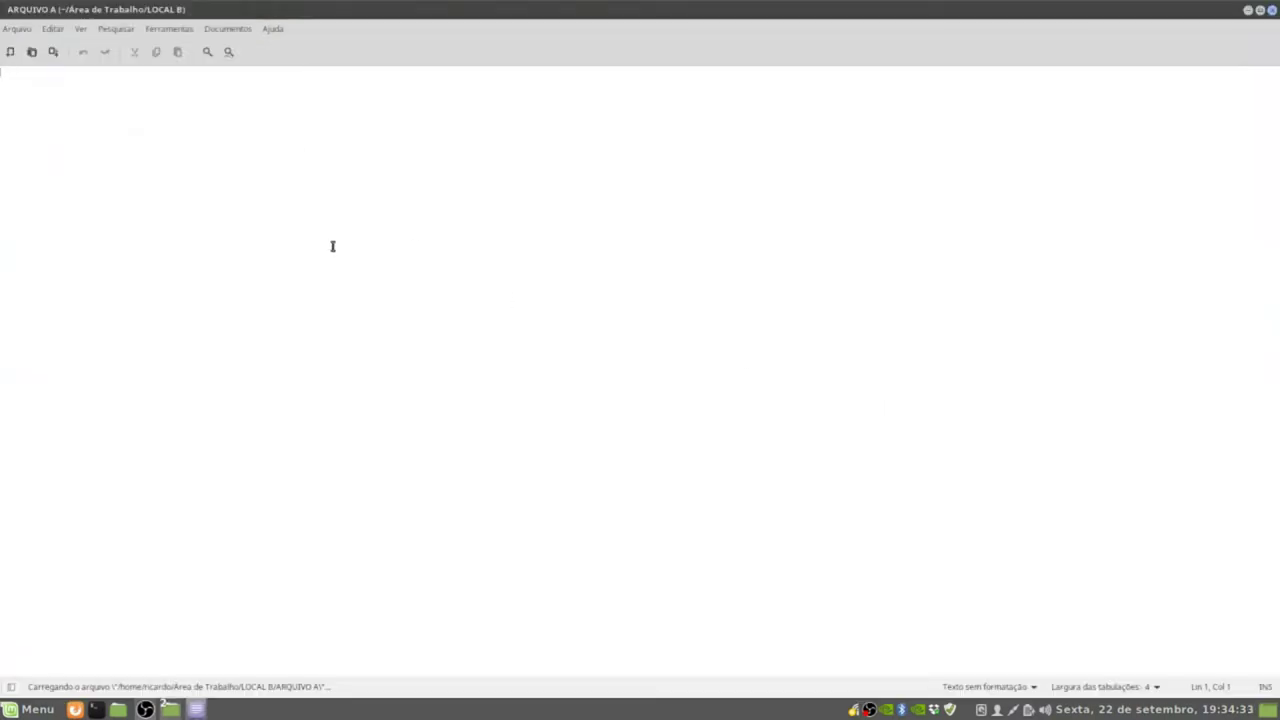
pyautogui.write('JWDBFIAHFBHIJFNIDFBDDKJAJFBDPFSAJ')
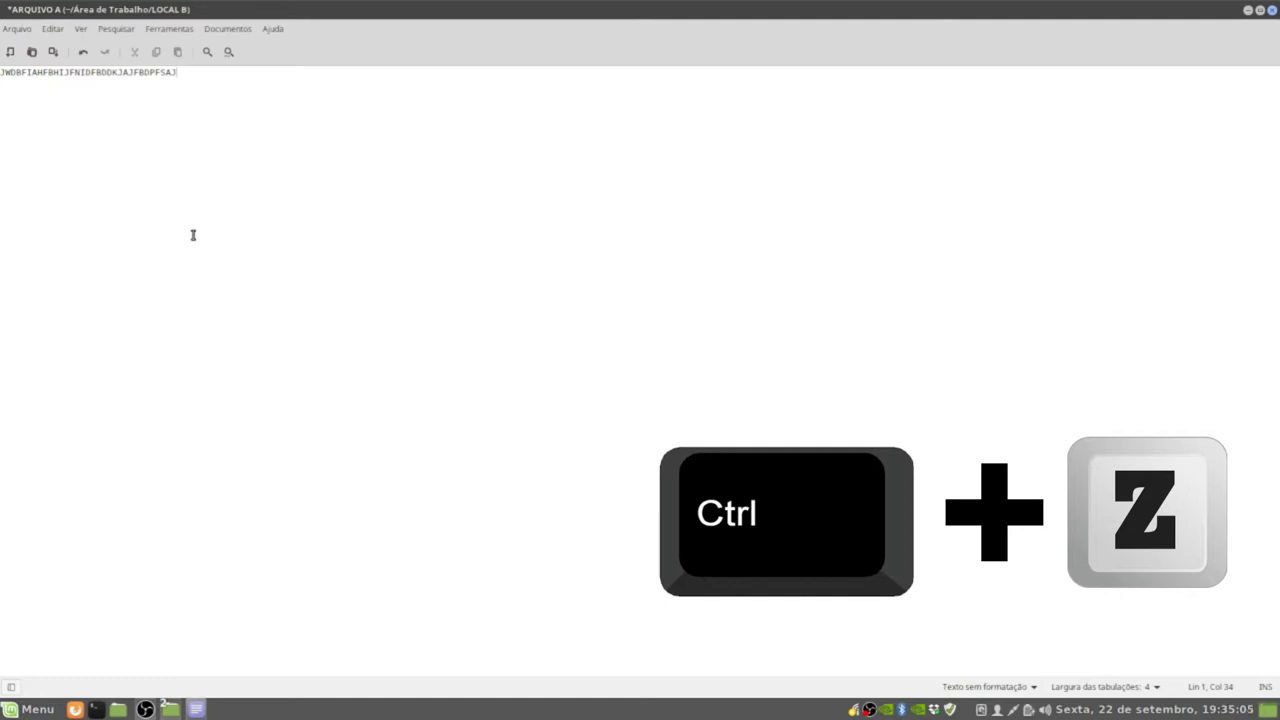
pyautogui.hotkey('ctrl', 'z')
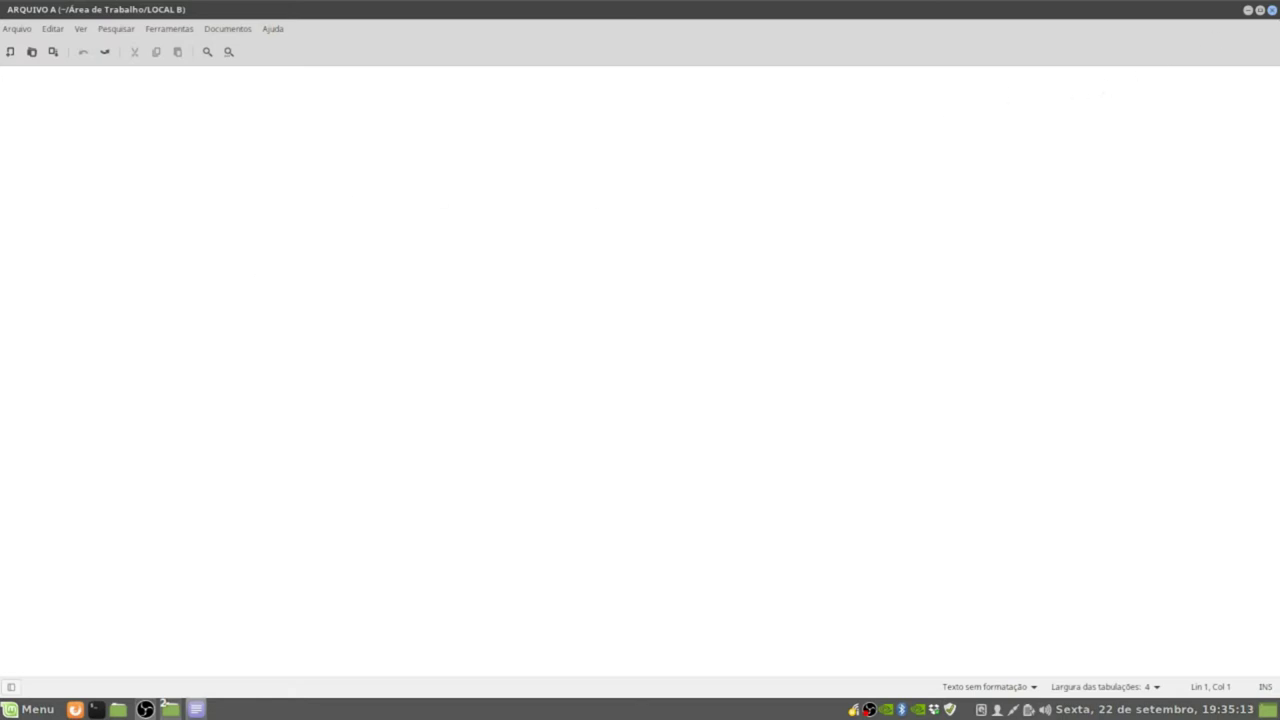
pyautogui.click(1272, 9)
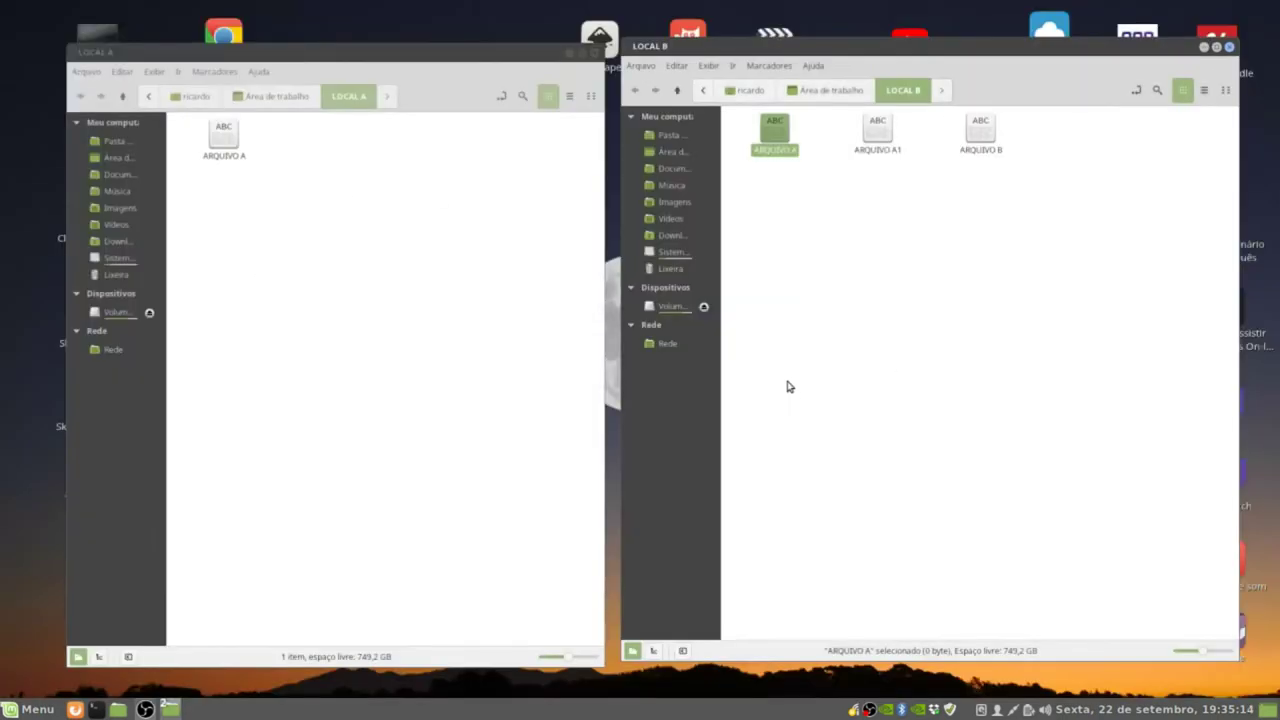
pyautogui.click(895, 268)
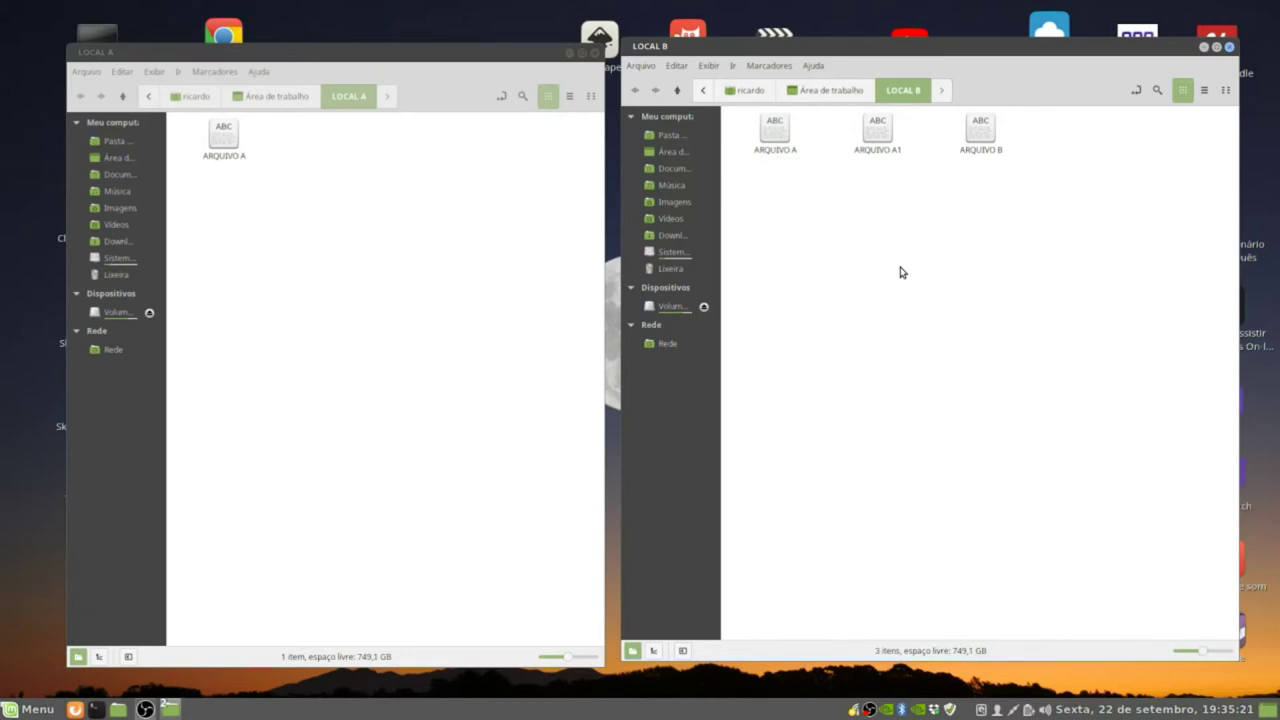